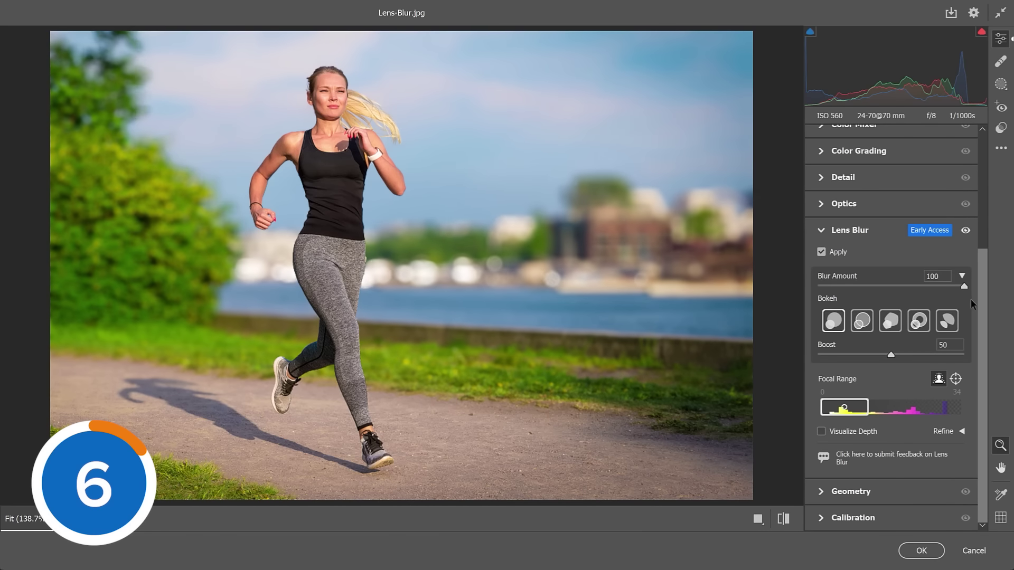
- Try the ring-shaped and other Lens Blur bokeh styles, choose the cat-eye-shaped bokeh, and set its boost to 100
click(919, 321)
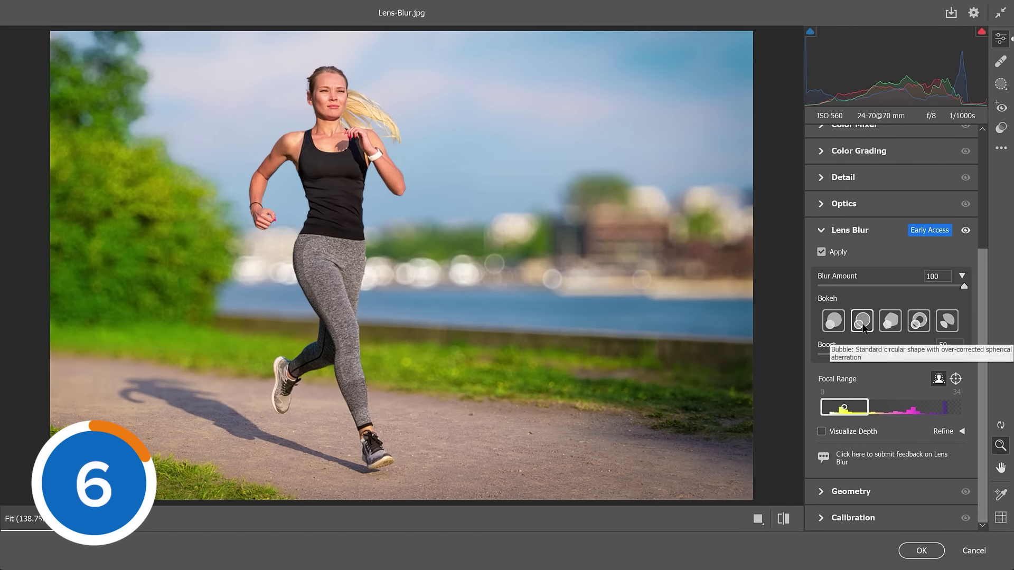
click(946, 323)
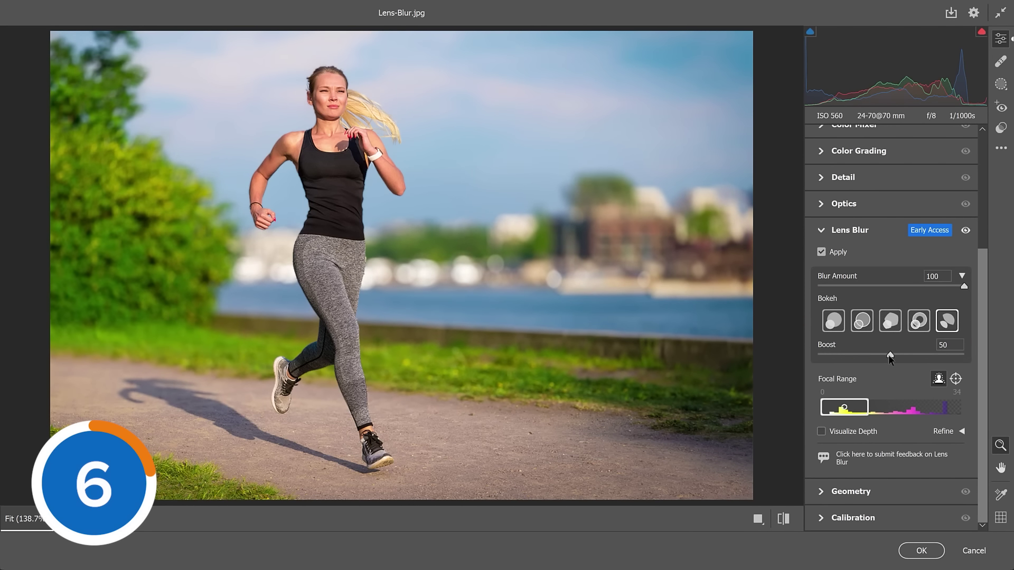
drag(890, 358, 966, 358)
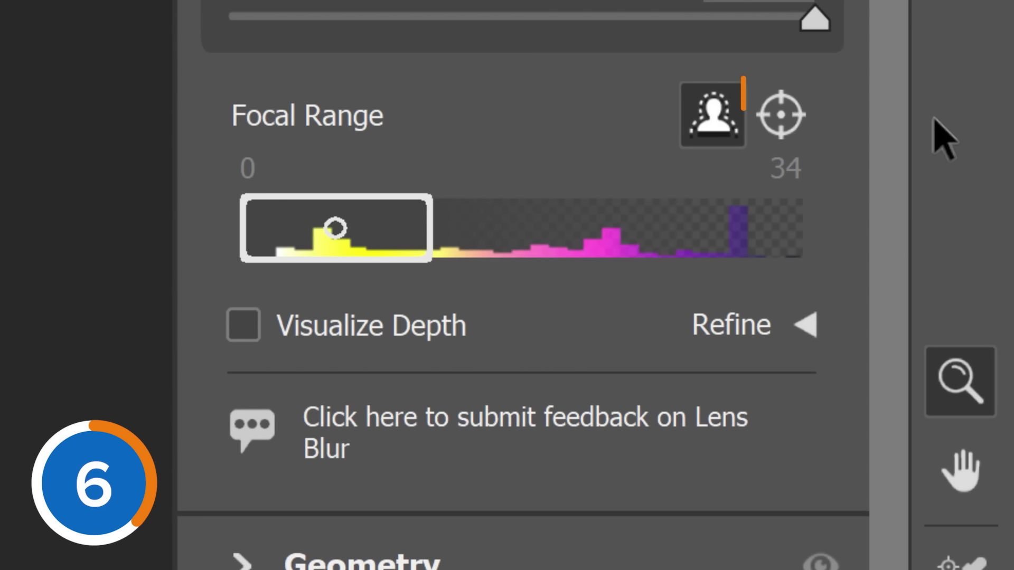
- Pick the green bush as the focus point, shift the focal range along the depth graph, and narrow it to 6–17
click(782, 115)
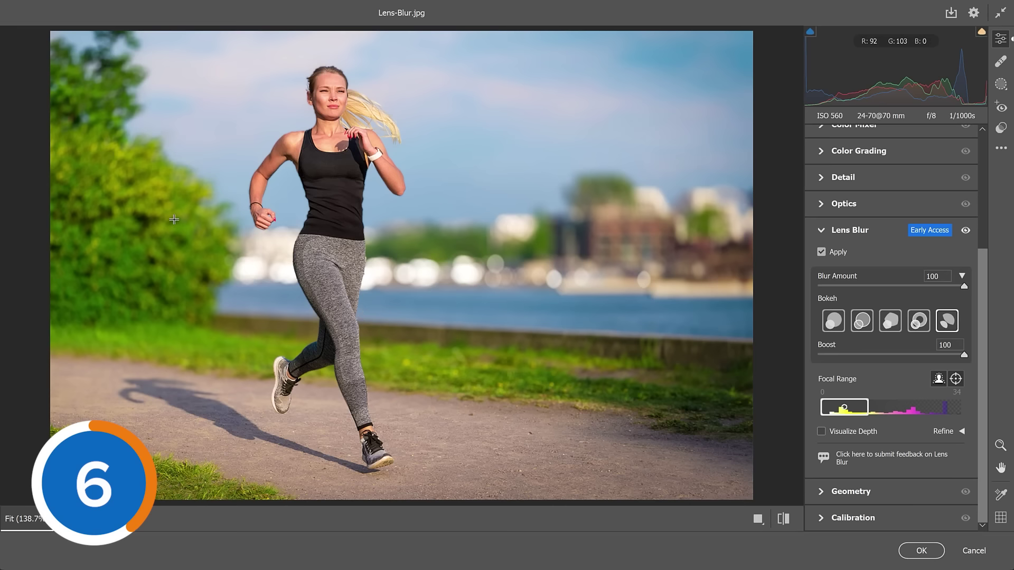
click(175, 219)
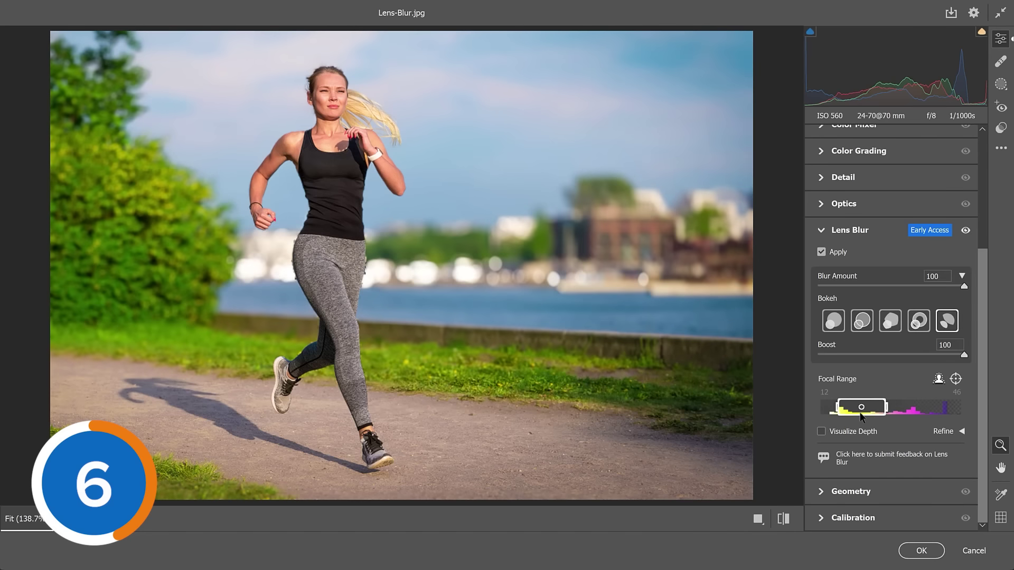
drag(330, 249, 543, 278)
drag(897, 419, 854, 416)
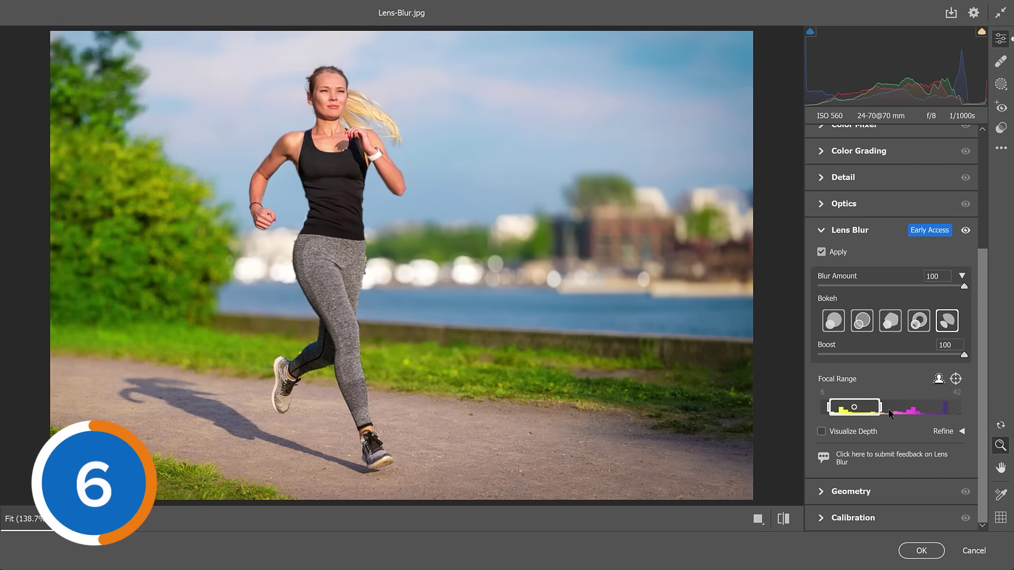
drag(489, 231, 774, 253)
drag(966, 411, 850, 414)
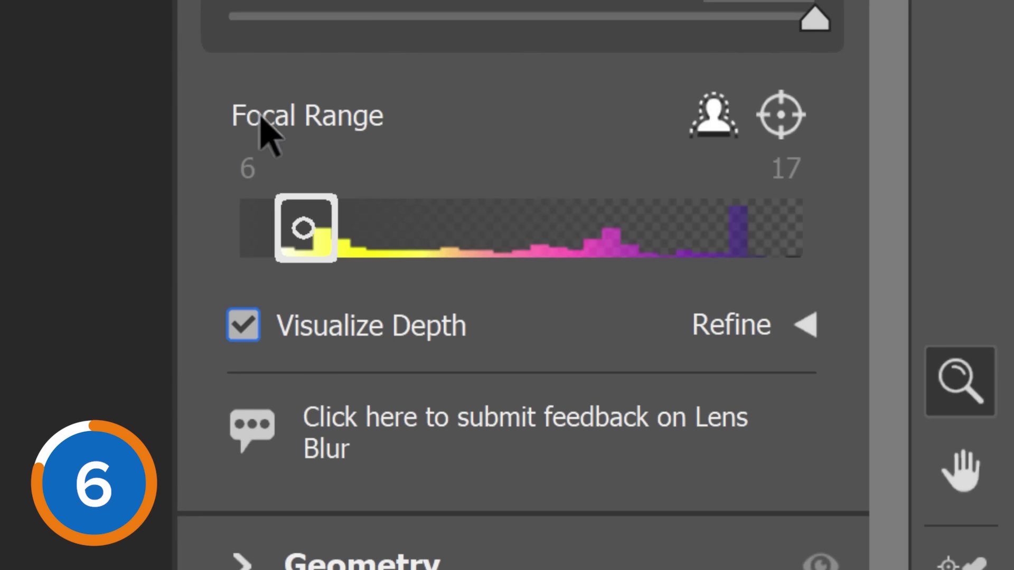
- Widen the focal range to 6–47 while visualizing depth, and turn the depth visualization off
drag(336, 227, 610, 226)
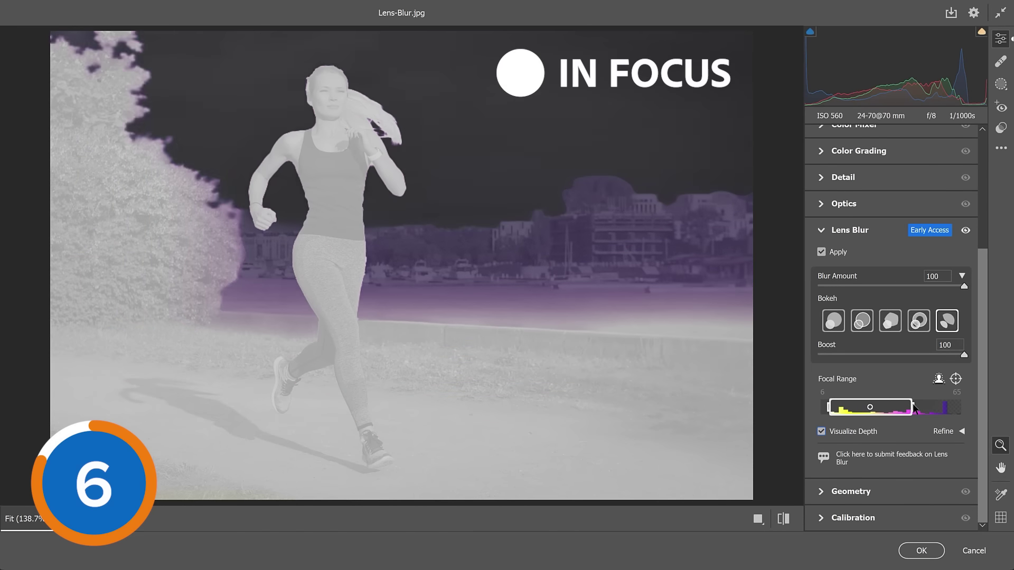
drag(912, 407, 889, 415)
click(822, 432)
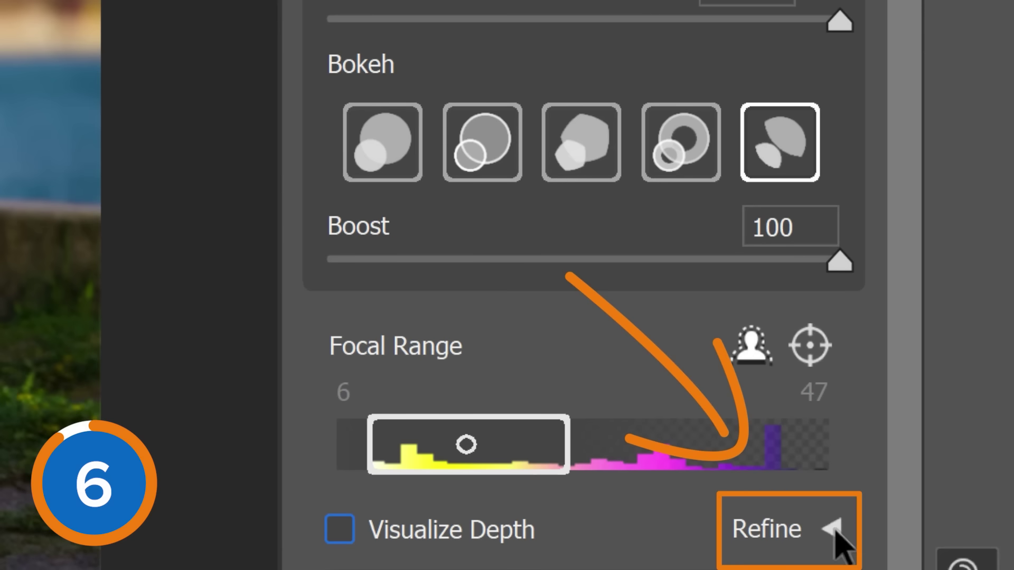
- Expand the Lens Blur refinement options and try the Blur brush before choosing the Focus brush
click(833, 528)
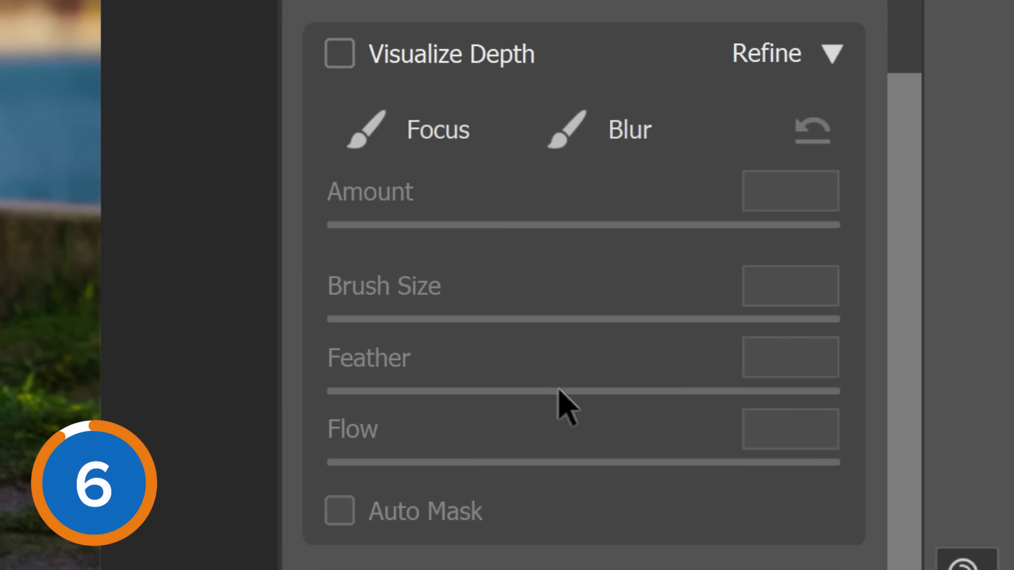
click(448, 170)
click(613, 159)
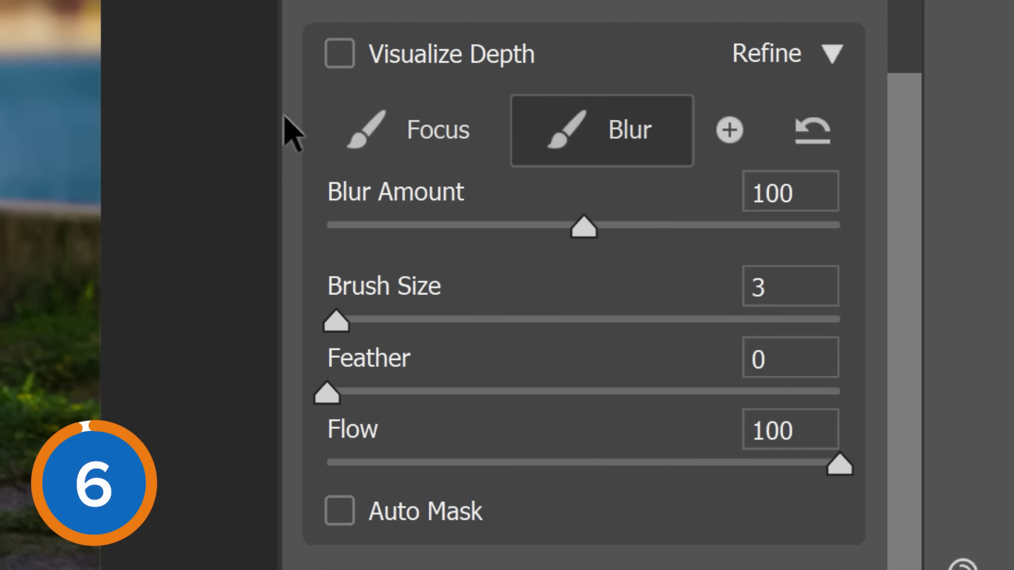
click(373, 150)
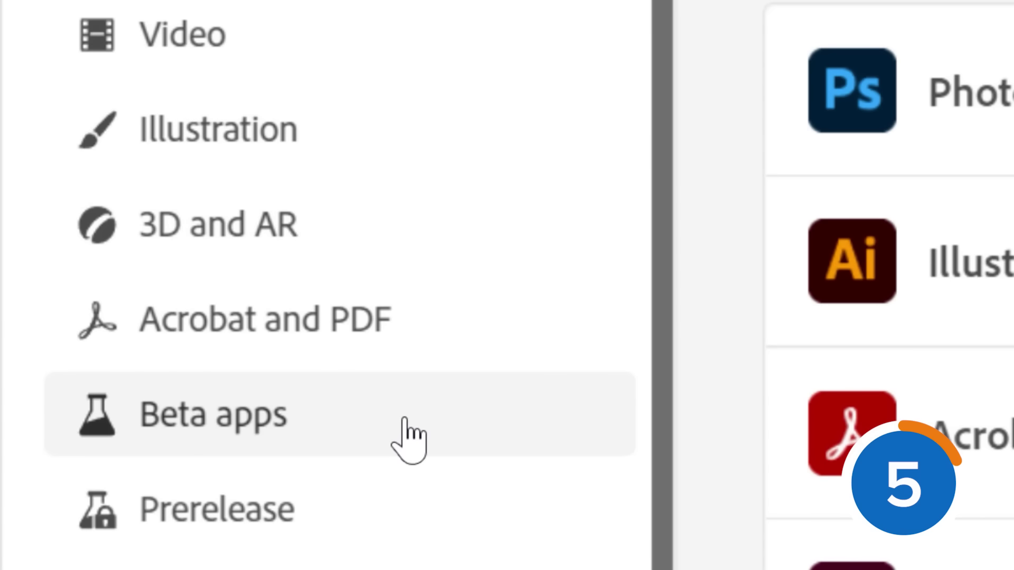
- View the beta apps in Creative Cloud, and switch to Photoshop to open the Parametric Filters
click(153, 428)
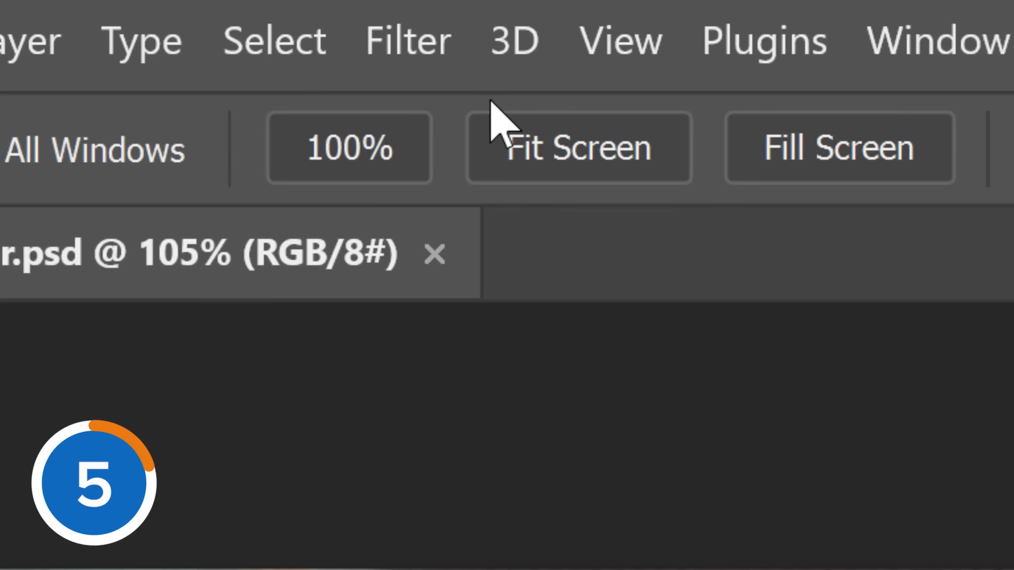
click(454, 39)
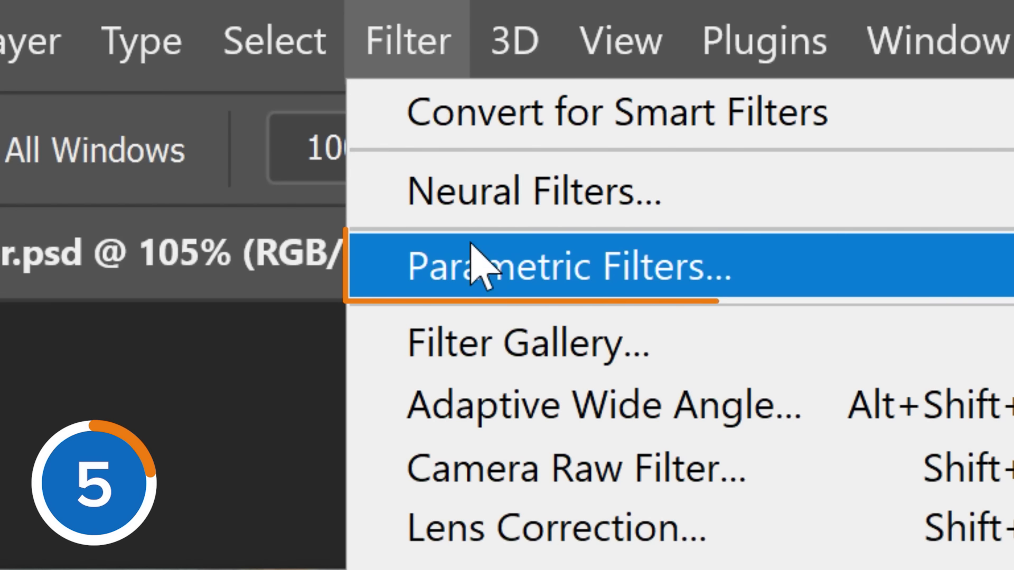
click(947, 275)
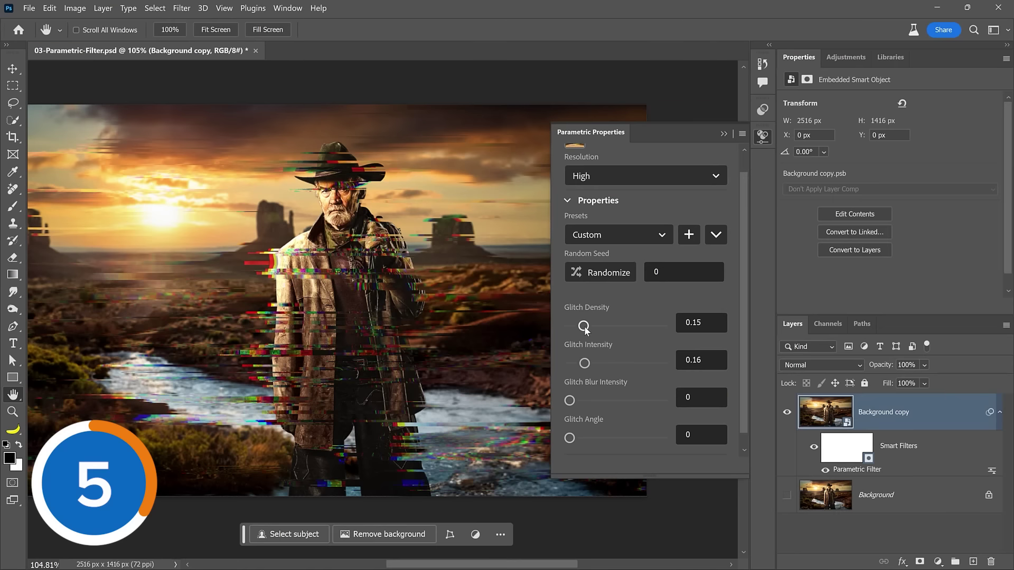
- Set the glitch filter's density to 0.33, intensity to 0.3 and blur intensity to 0.33, and increase the glitch angle
drag(602, 330, 605, 330)
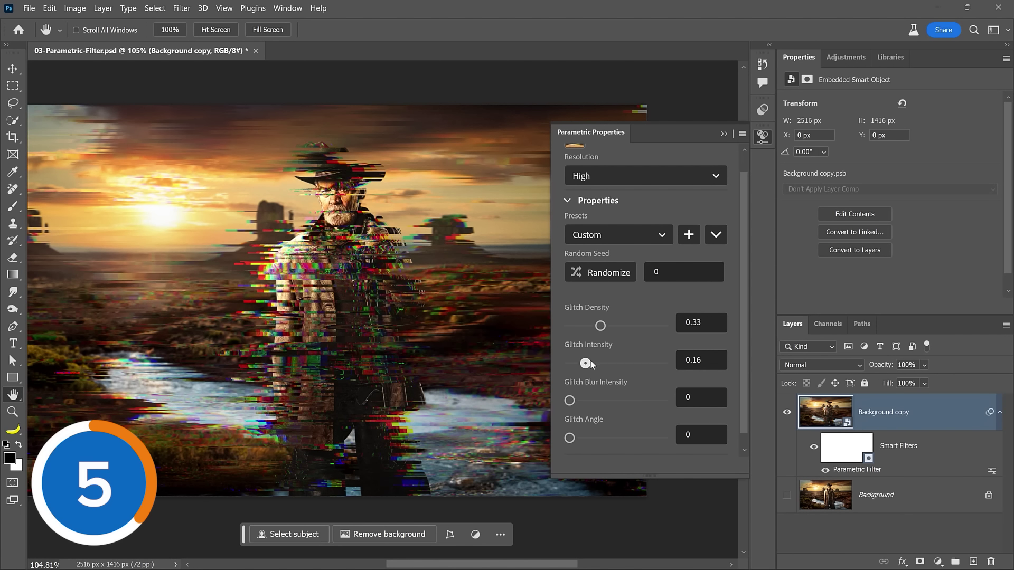
drag(585, 363, 597, 364)
drag(570, 402, 600, 401)
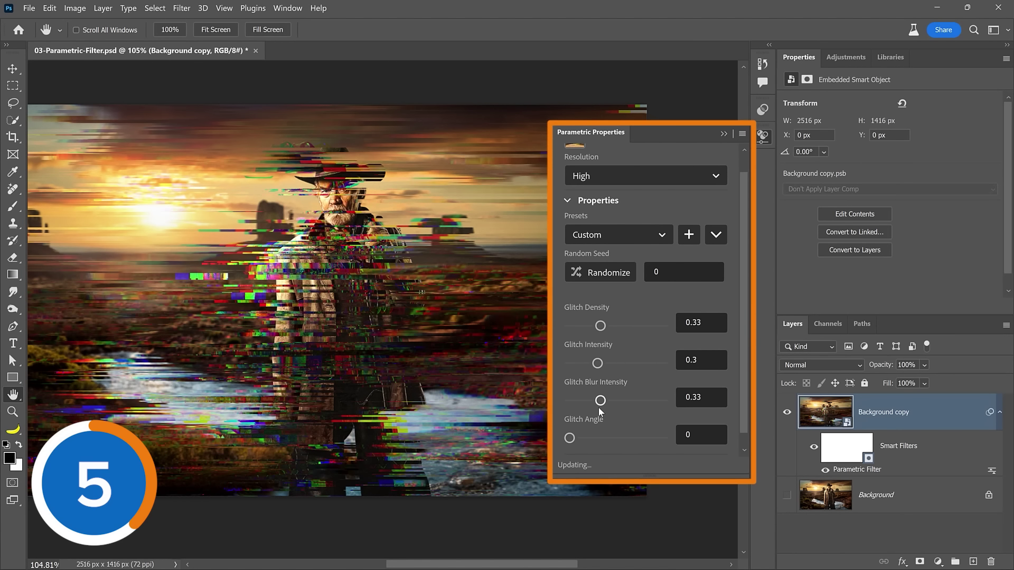
drag(569, 438, 600, 439)
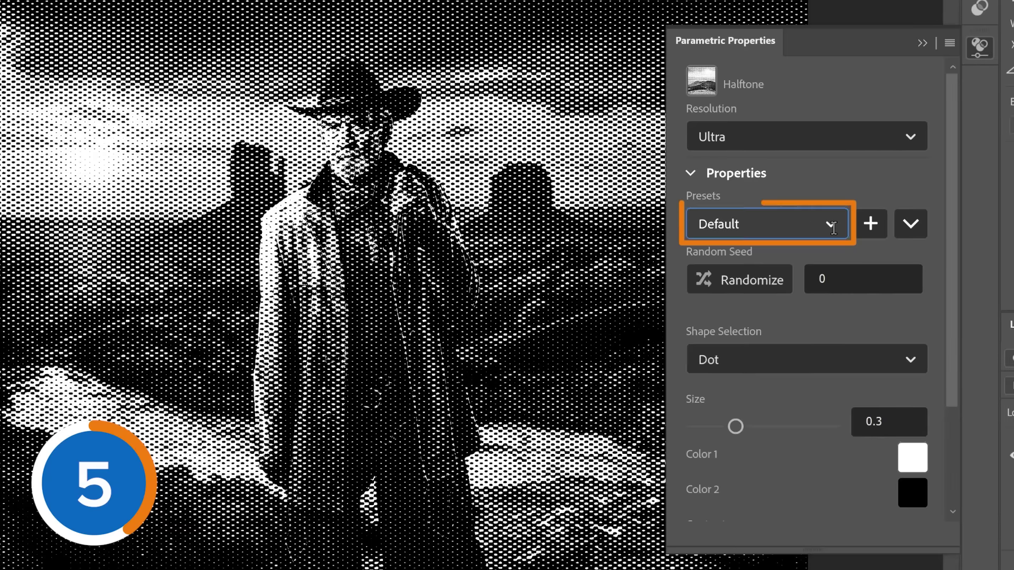
- Try the Halftone presets Orange And Purple Large Stripe and Black And White Small Dots, and apply Contrast Dot
click(829, 221)
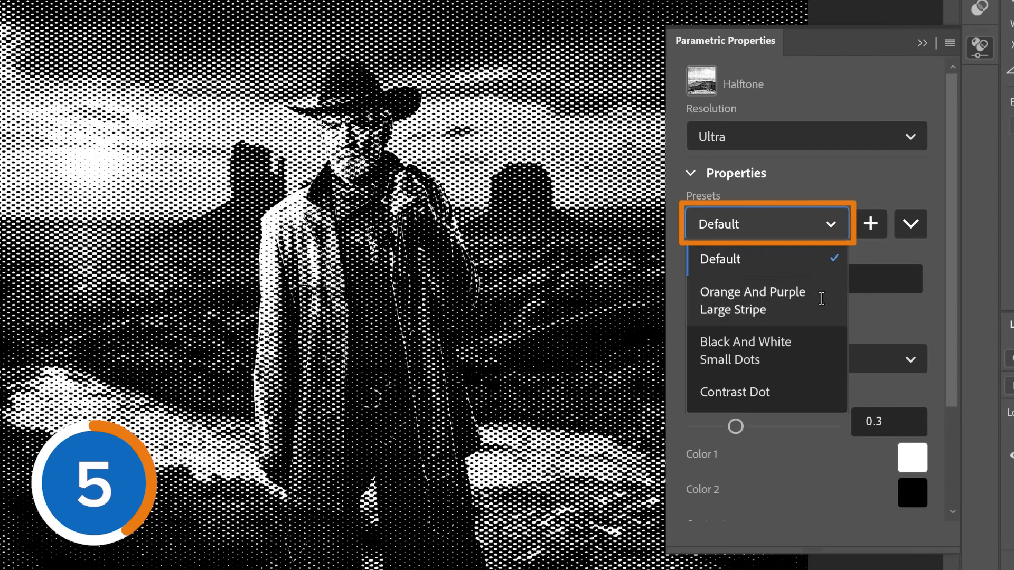
click(781, 363)
click(831, 233)
click(826, 345)
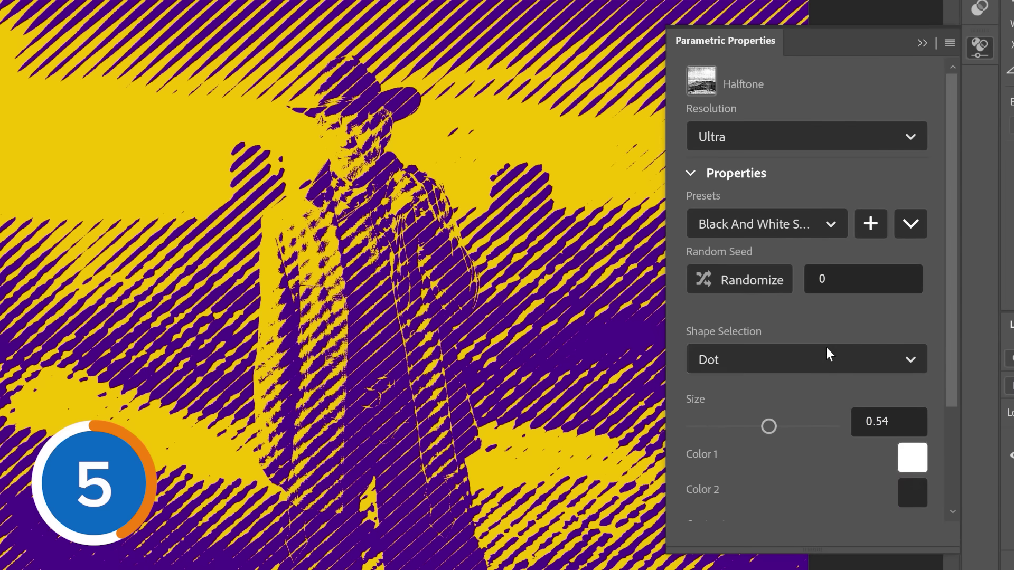
click(833, 238)
click(806, 392)
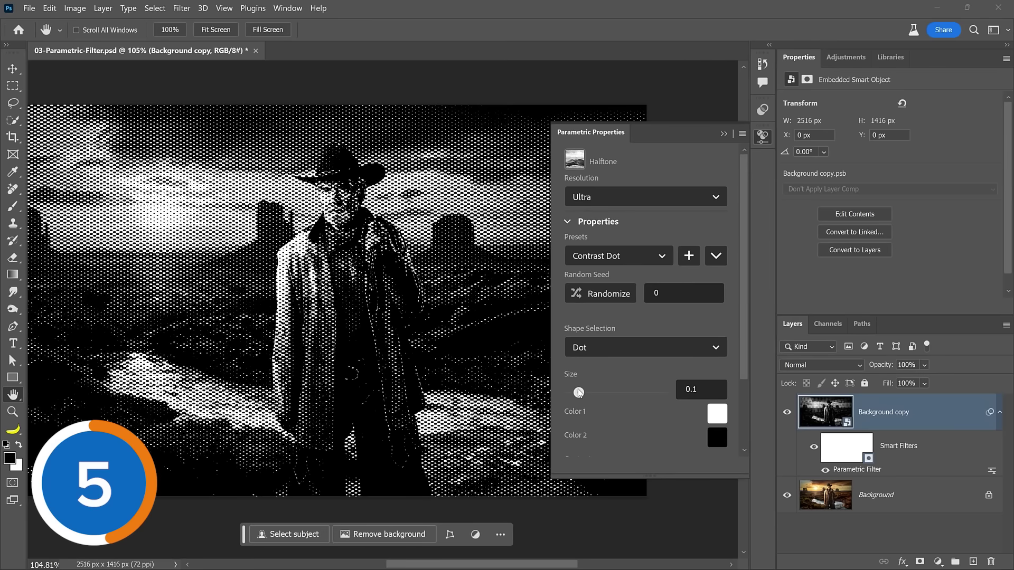
- Customize the Halftone filter with size 0.1, the Stripe shape and red as Color 1
click(578, 393)
click(601, 347)
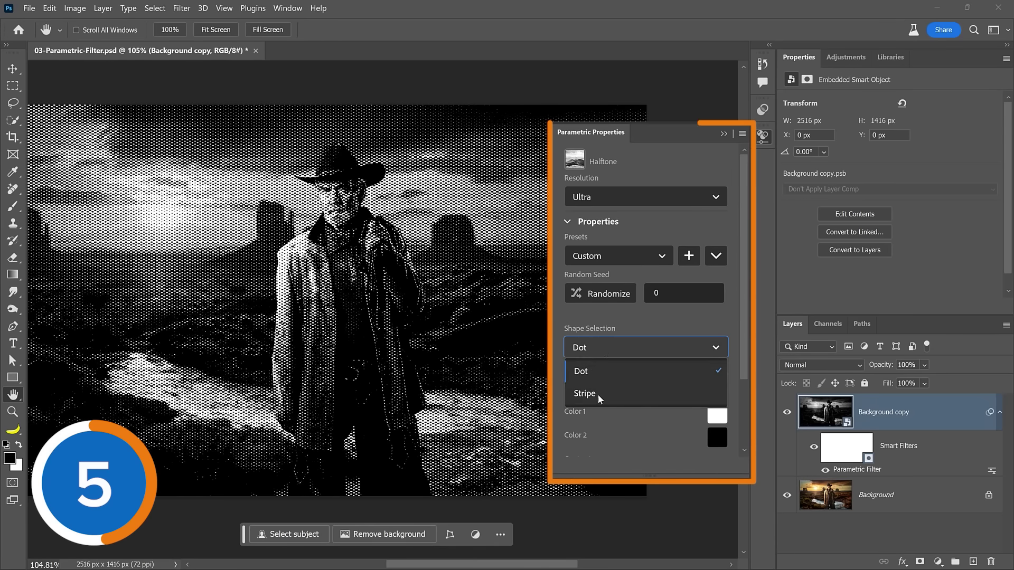
click(586, 394)
click(717, 414)
click(718, 296)
click(851, 315)
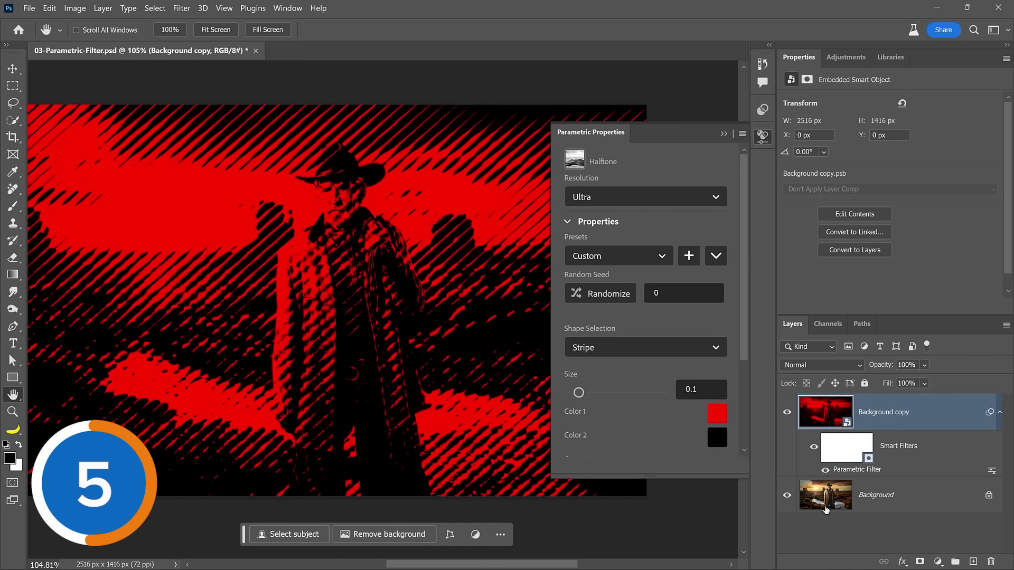
- Check the original Background layer, reselect the Background copy smart object, and choose the Vintage parametric filter
click(827, 507)
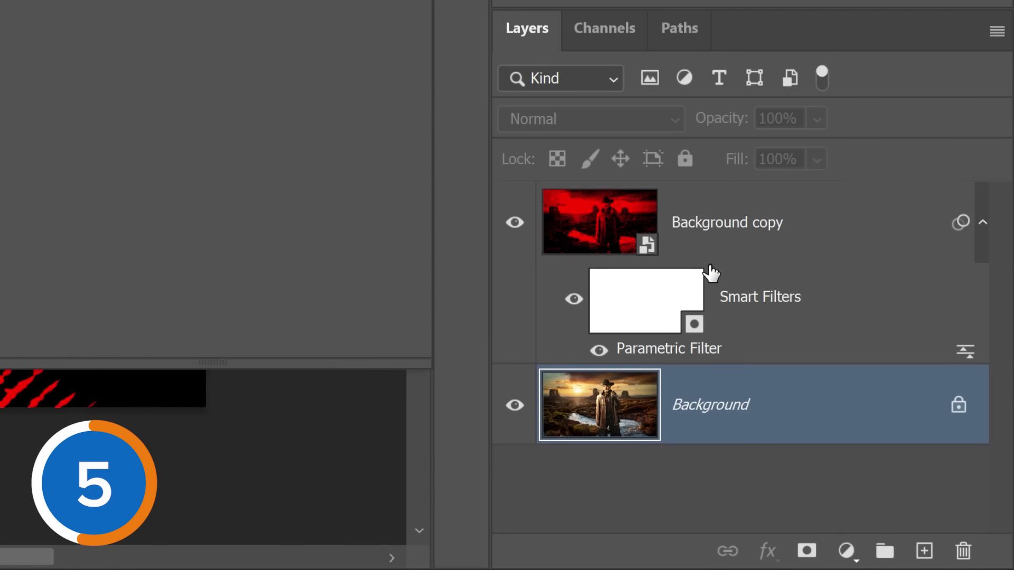
click(707, 242)
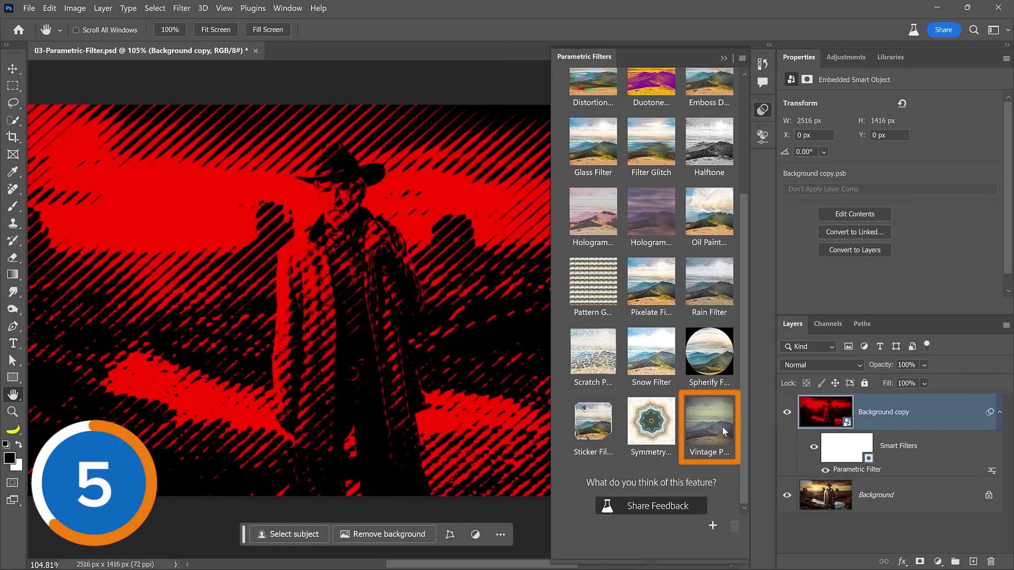
click(711, 433)
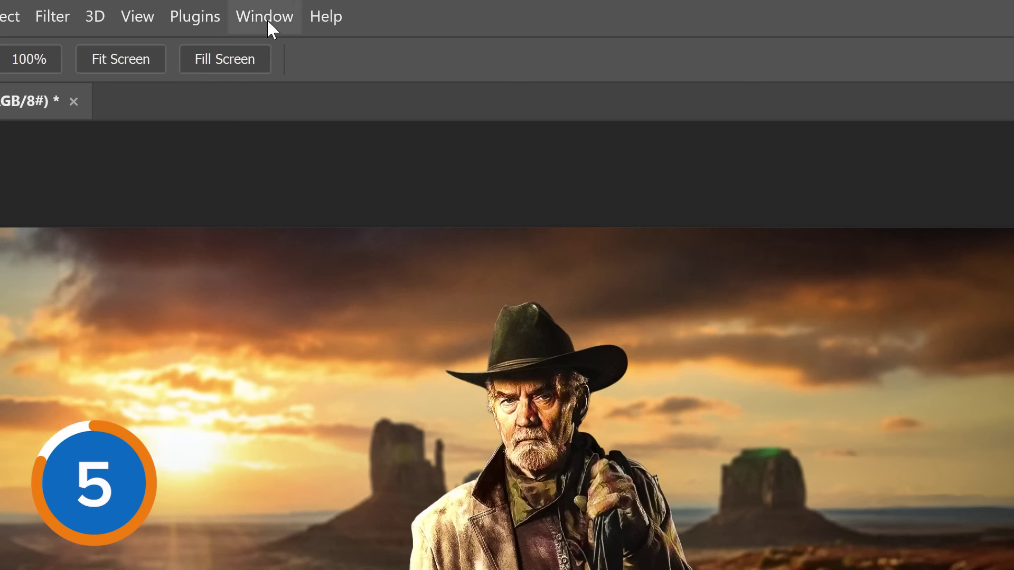
- Show the Materials library, apply the Geometric Speckled Ceramic material to the image, and browse its properties
click(267, 17)
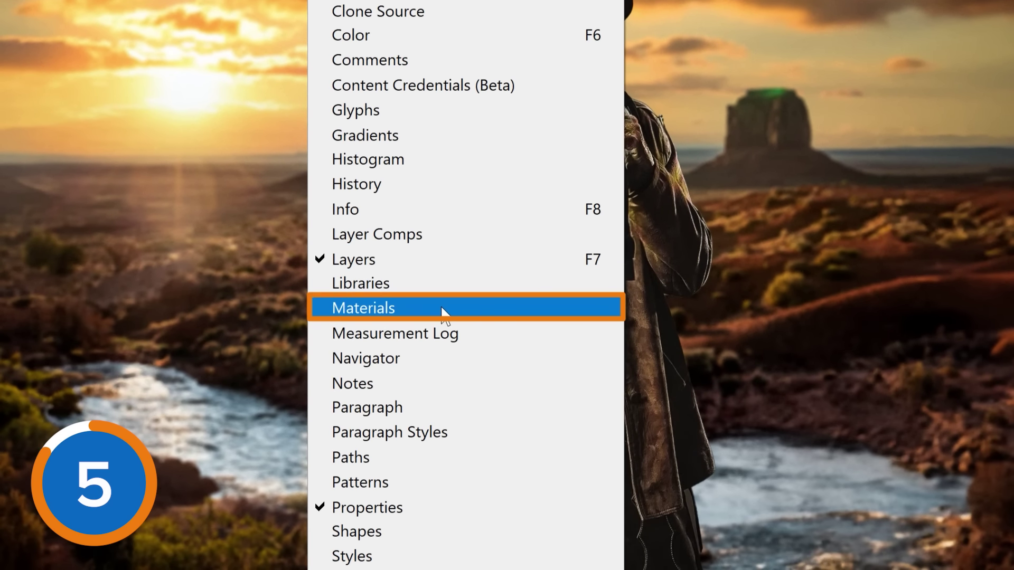
click(443, 312)
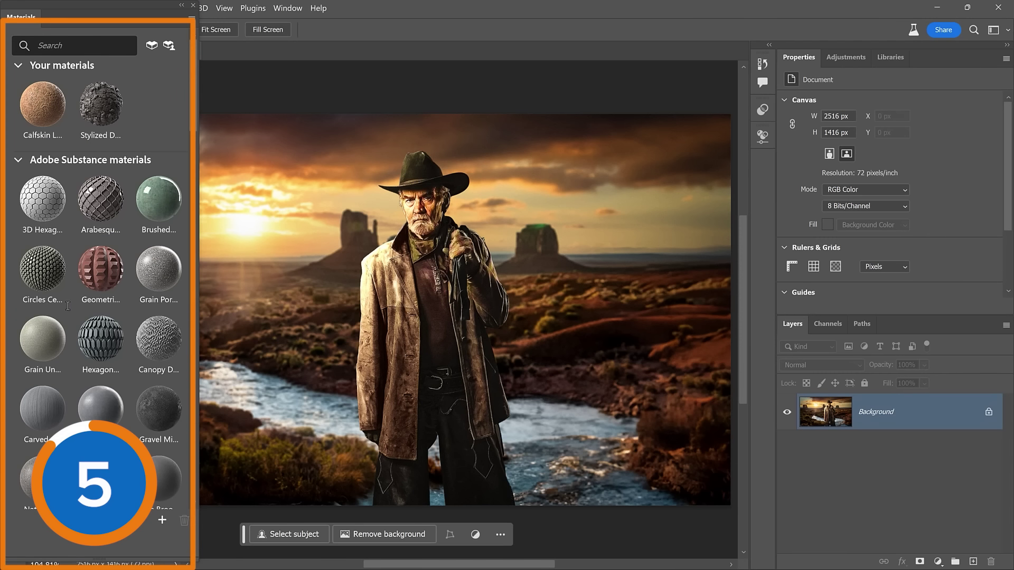
click(100, 270)
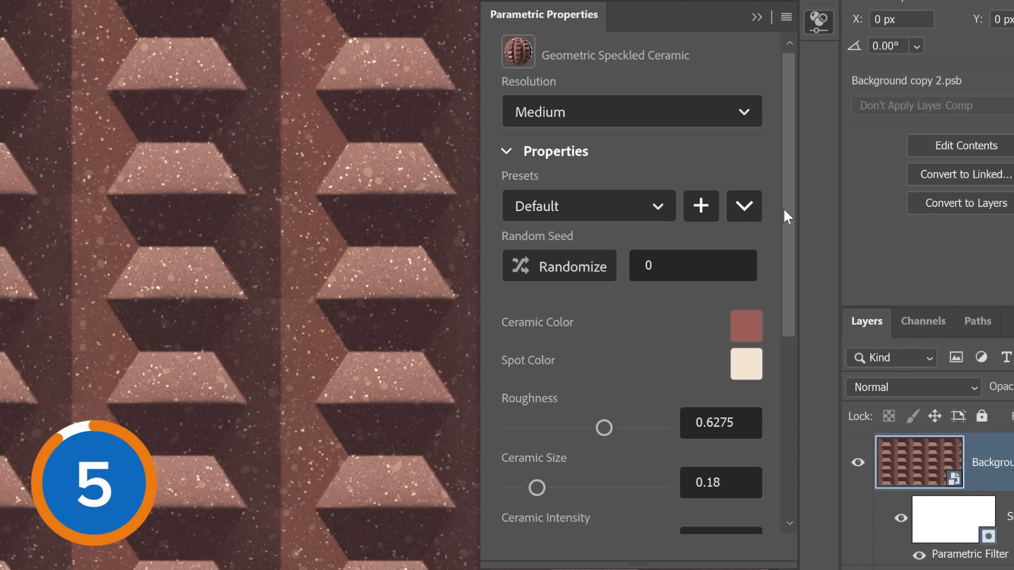
scroll(784, 215, down, 6)
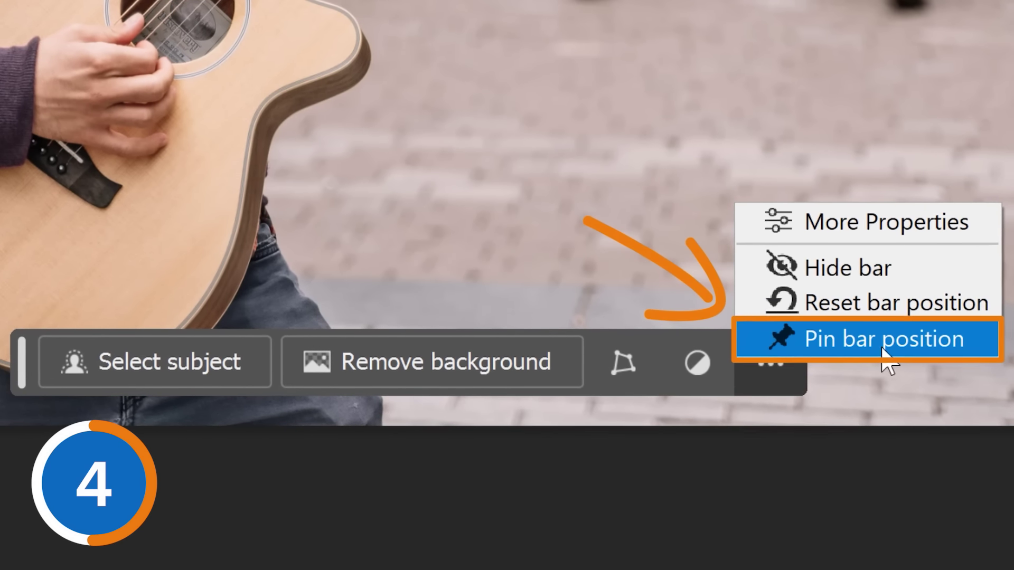
- Pin the contextual task bar at its current position in the guitar player photo
click(992, 352)
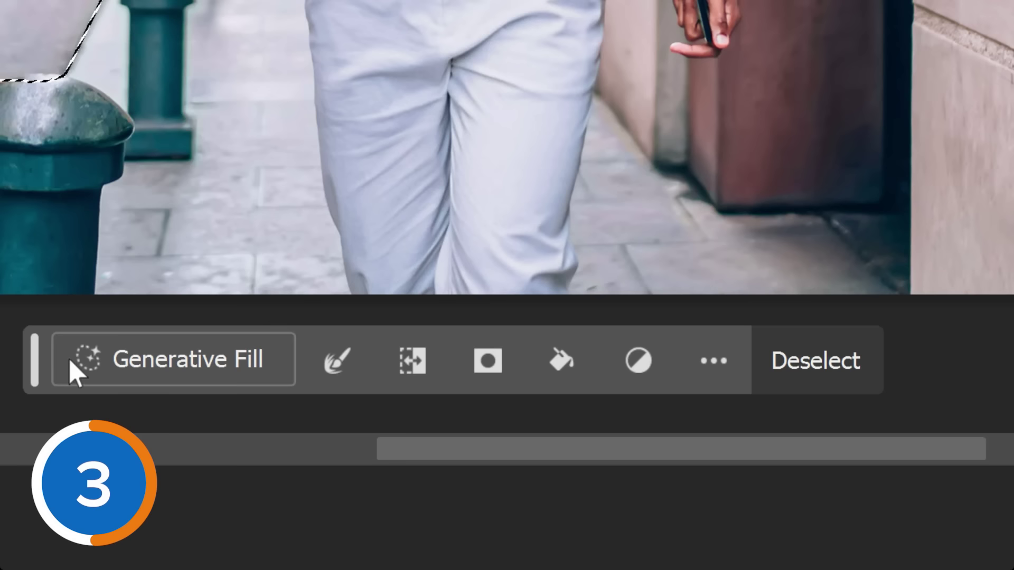
- Fill the selected street area using Generative Fill with the prompt "Venetian Canal"
click(193, 370)
text(Venetian Canal)
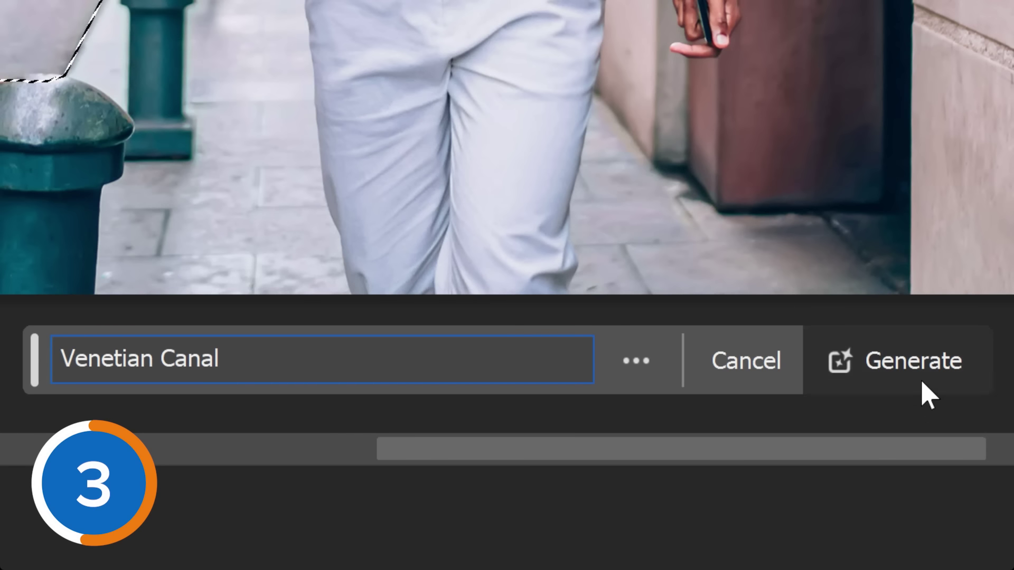
click(922, 383)
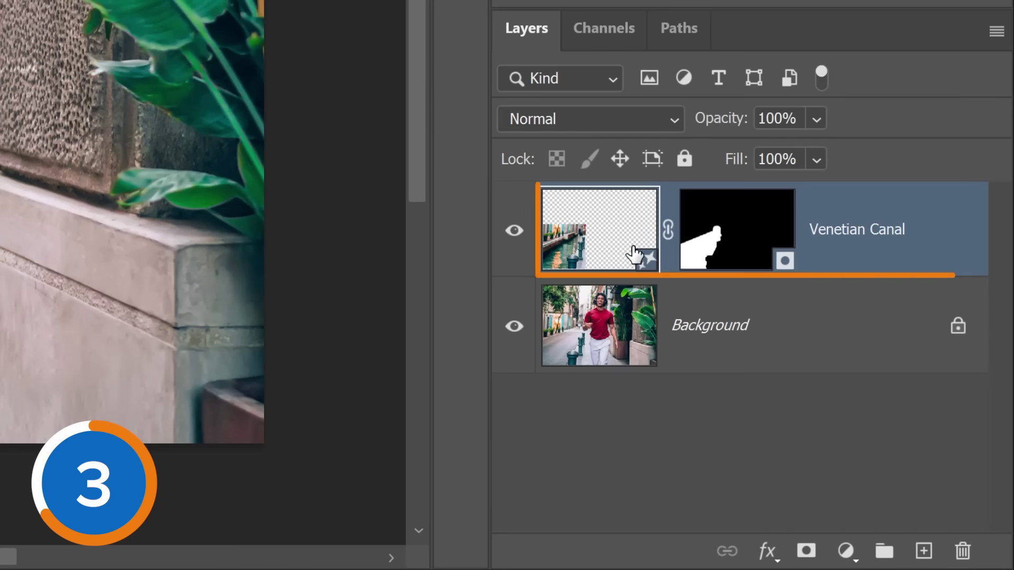
- Select the Venetian Canal generative layer, preview its second variation, and apply the third one
click(658, 270)
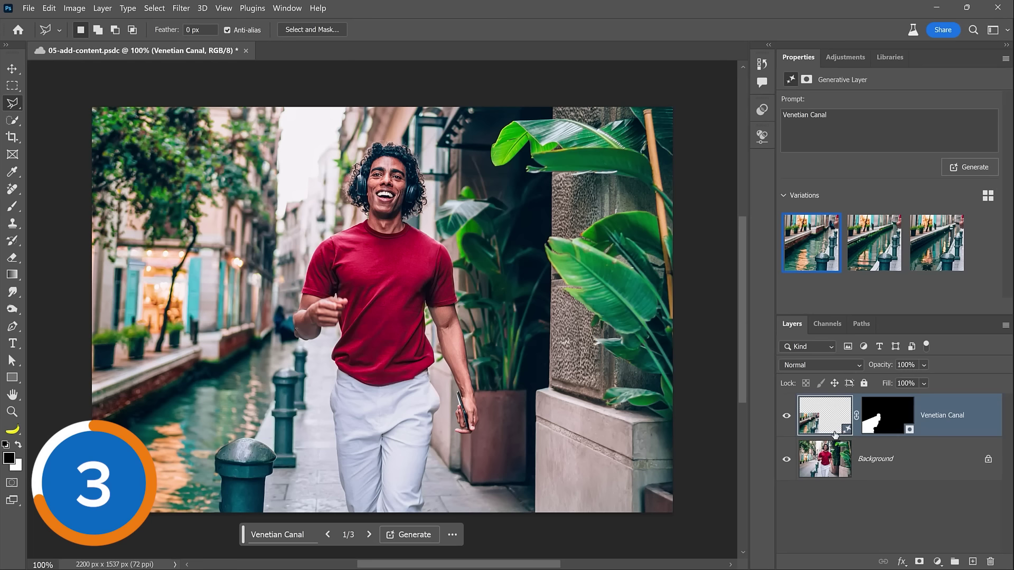
click(861, 261)
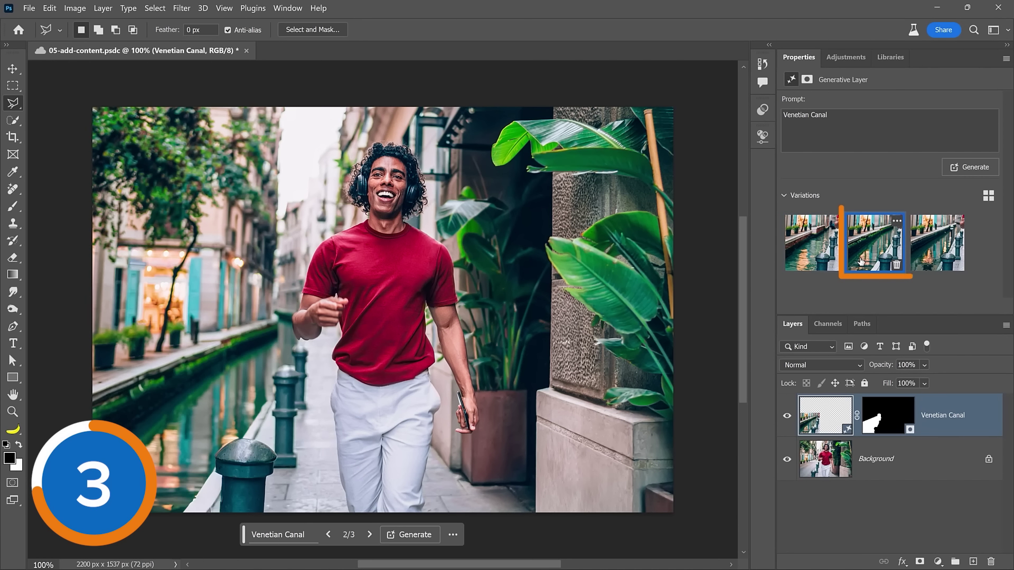
click(931, 244)
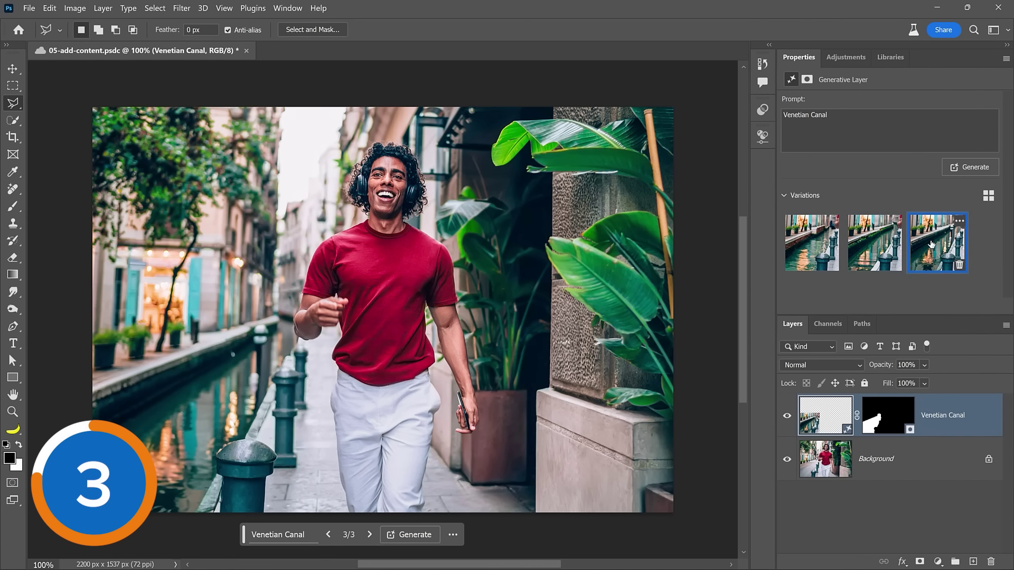
- Replace the generative layer's prompt with "Grass Path" and generate new variations
drag(843, 117, 747, 128)
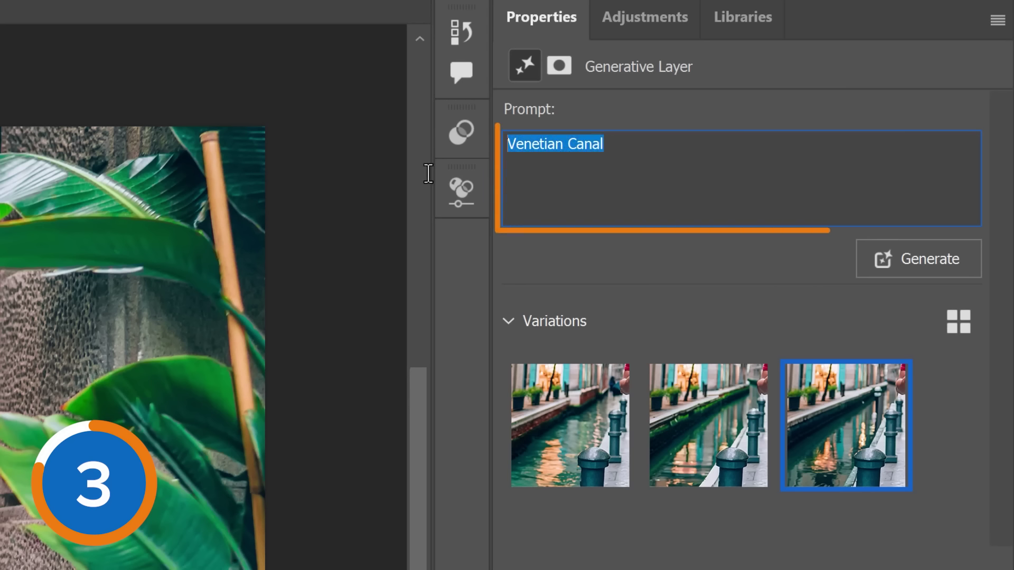
text(Grass Path)
key(Return)
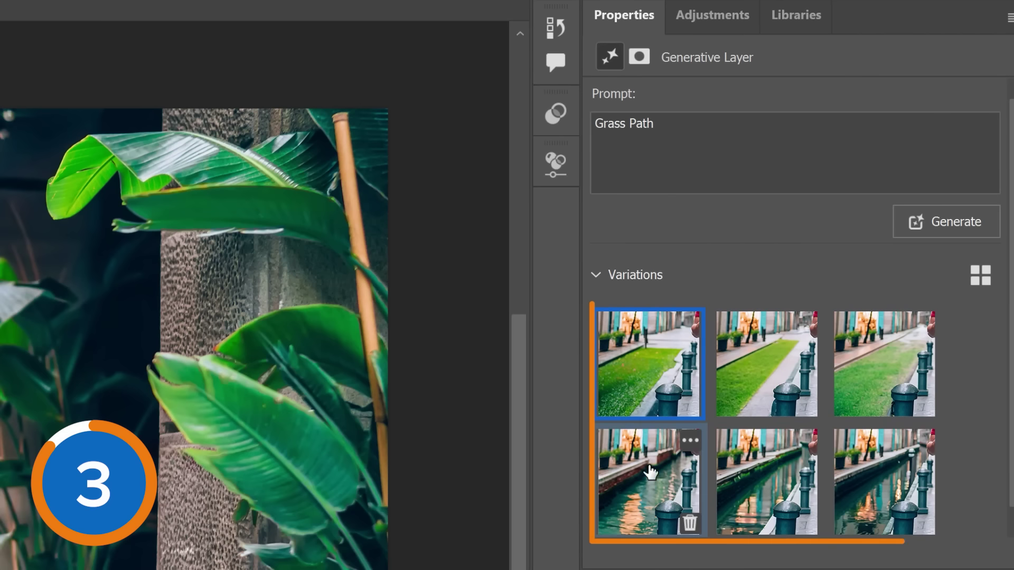
- Preview the third grass path variation and switch the generative layer back to the first canal variation
click(935, 253)
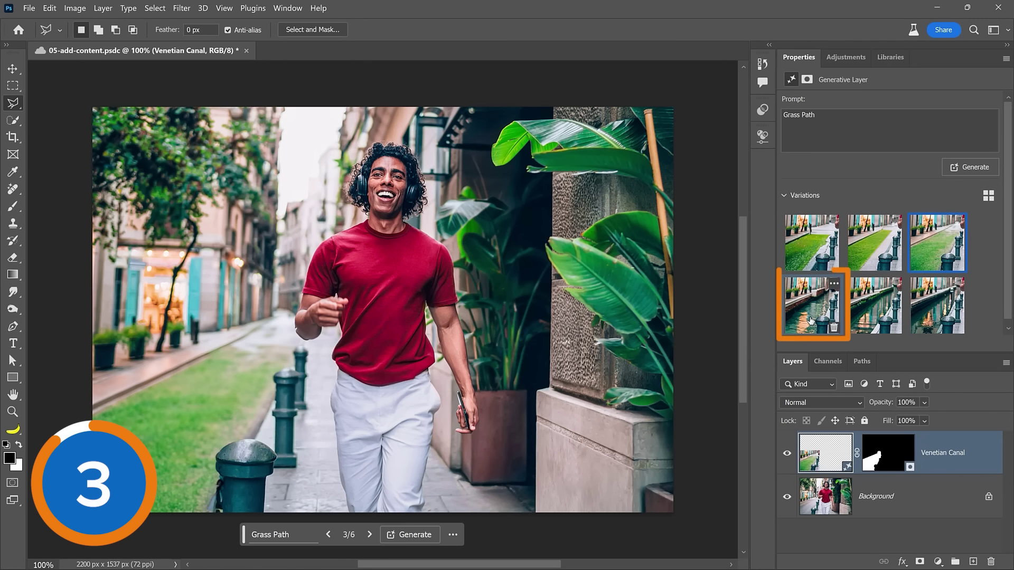
click(814, 318)
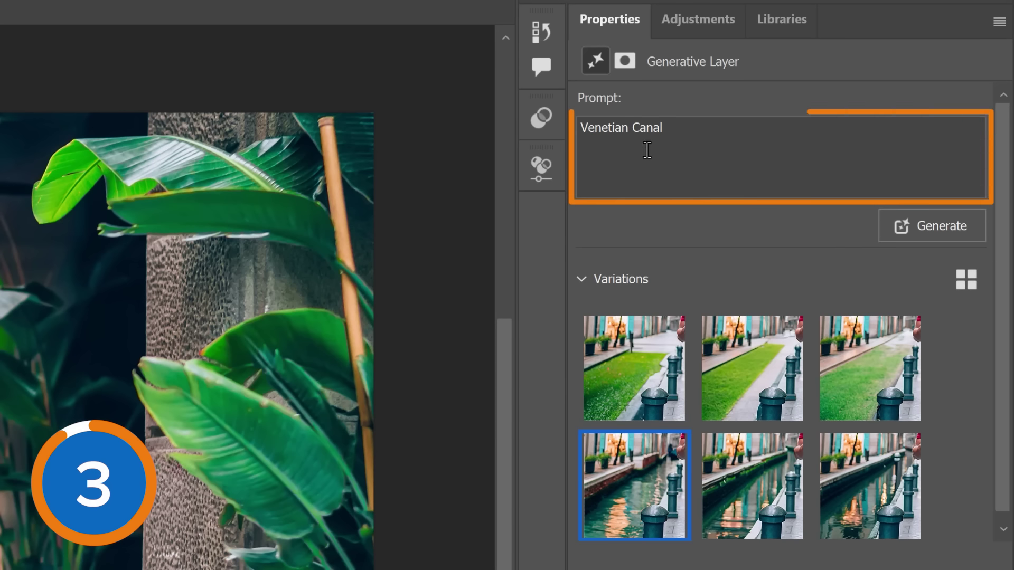